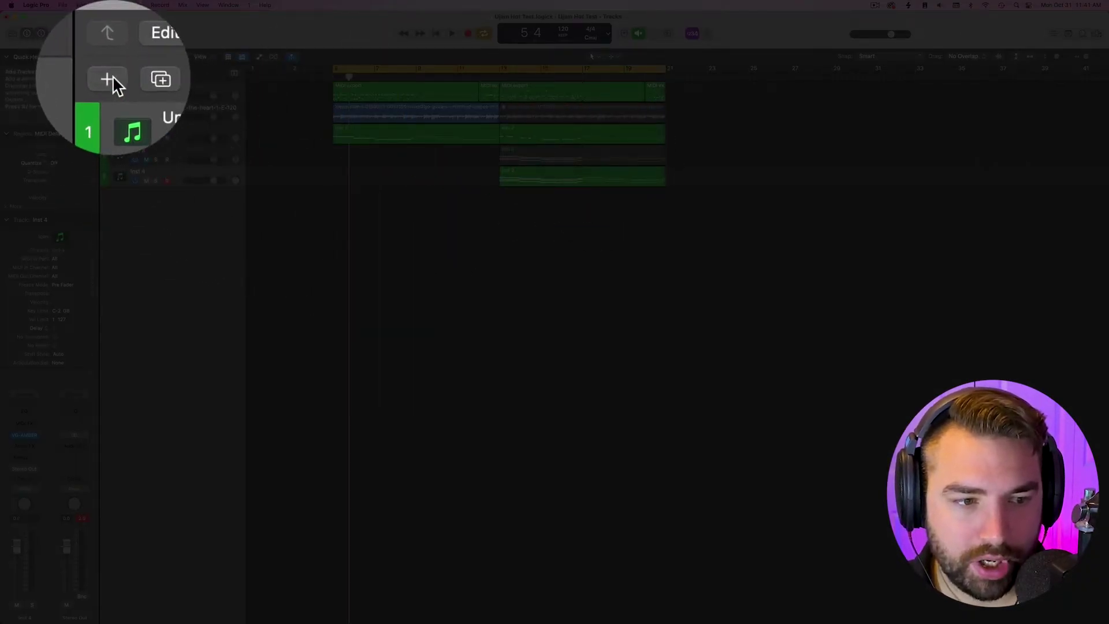
- Create a new audio track, Audio 2, with Input 1 as its audio input
click(112, 75)
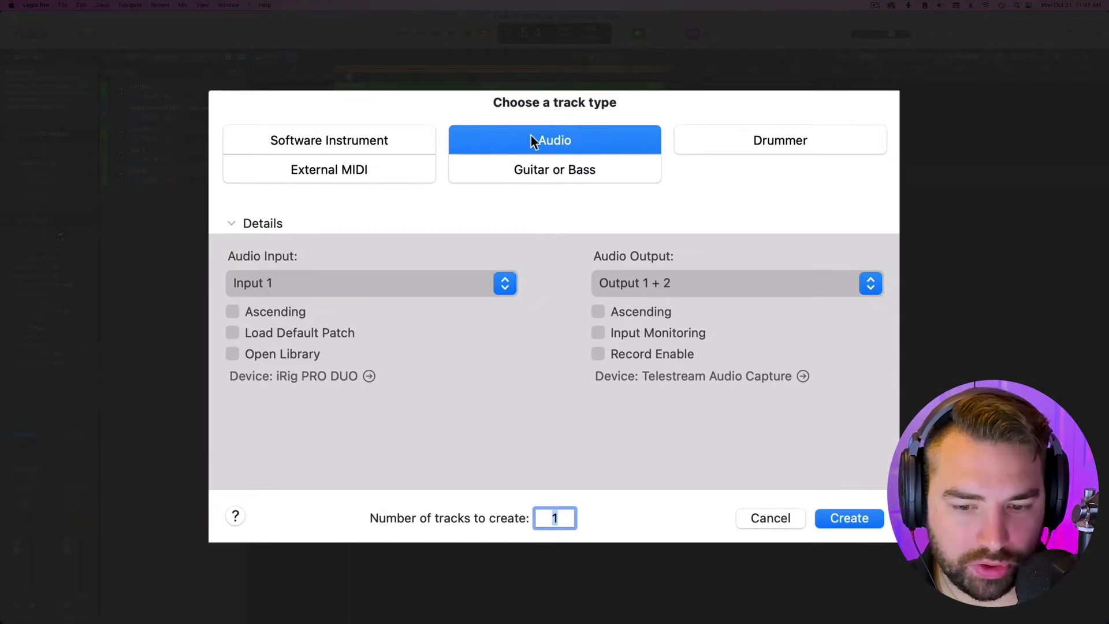
click(504, 283)
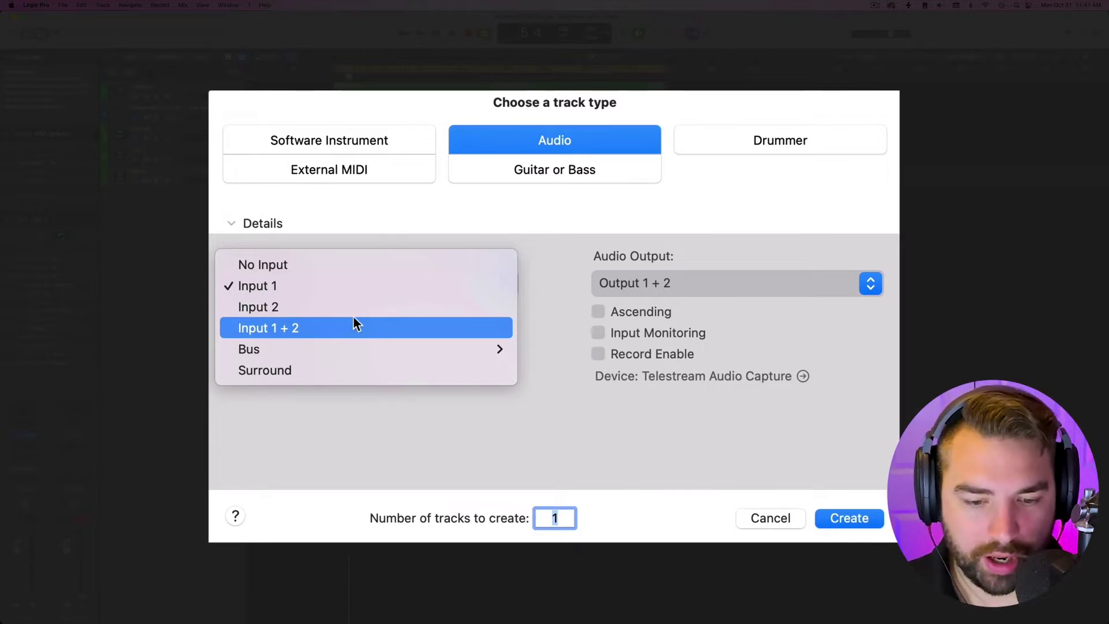
mouse_move(358, 349)
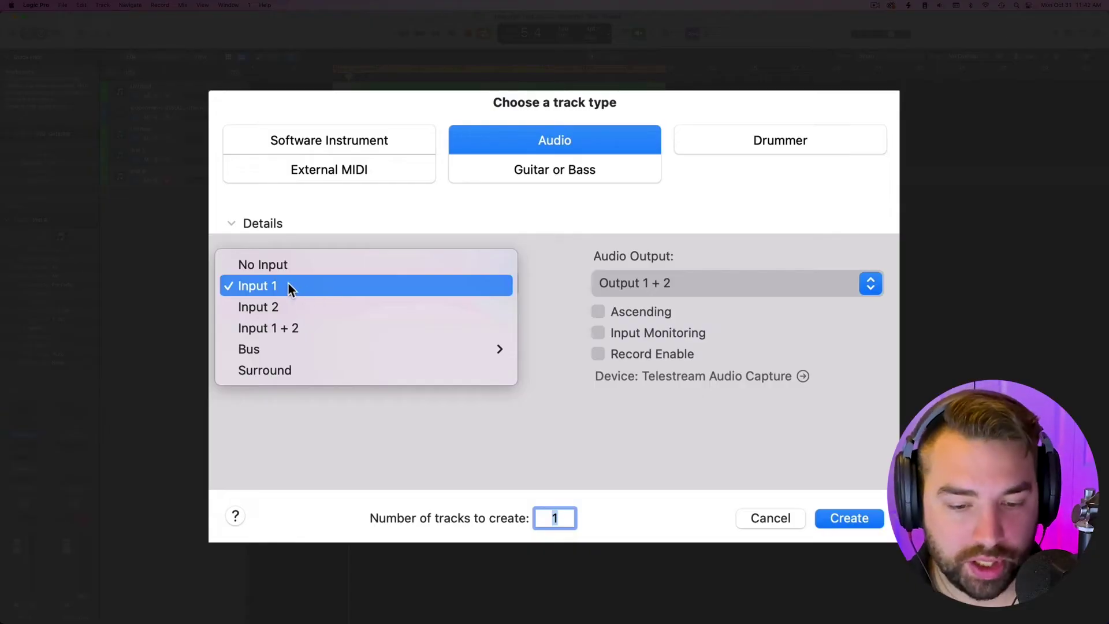
click(287, 284)
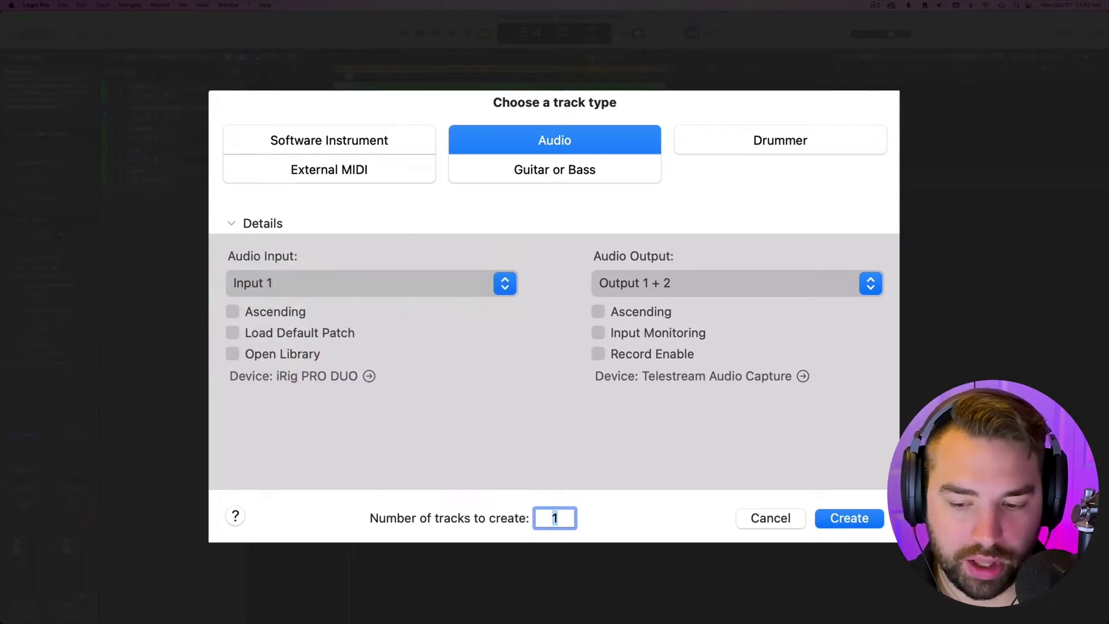
click(858, 516)
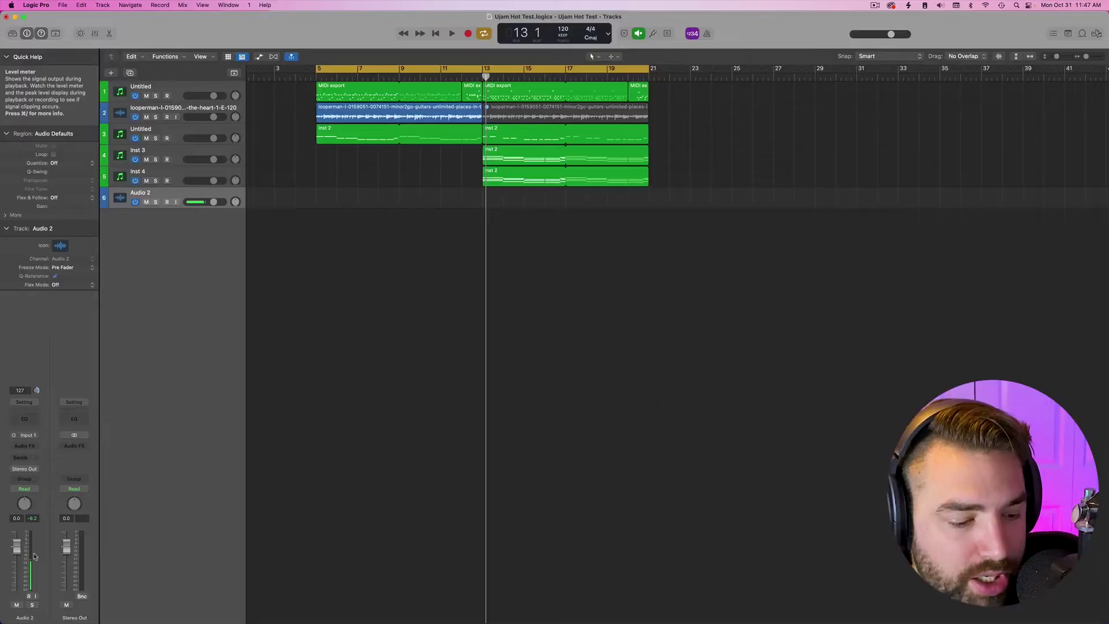
- Record-arm the selected Audio 2 track with the keyboard shortcut
key(option+r)
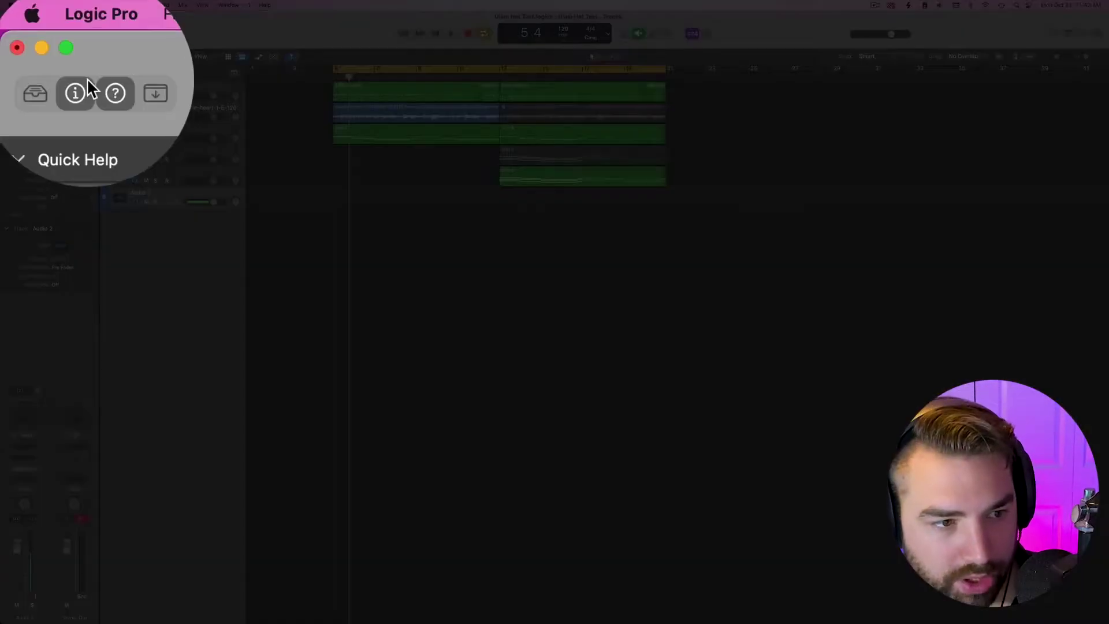
click(27, 33)
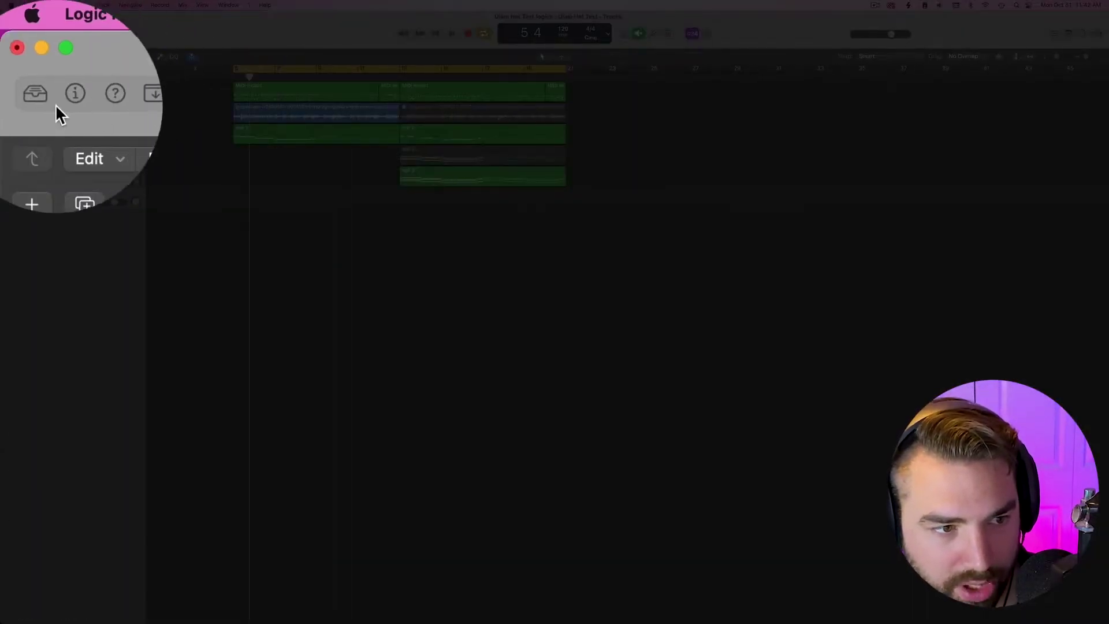
click(27, 32)
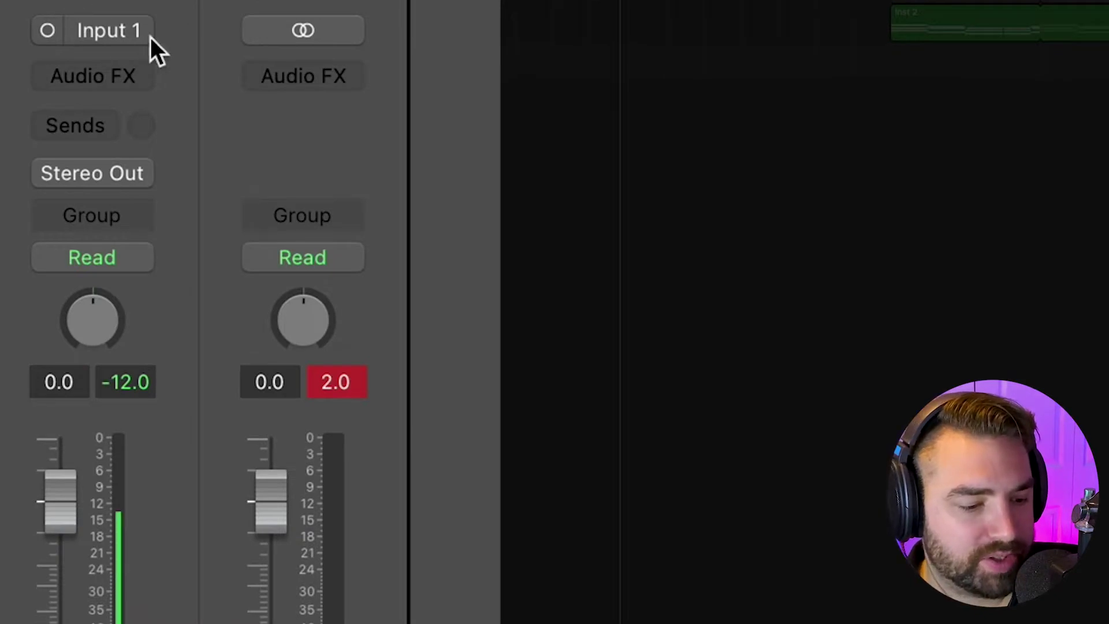
click(133, 31)
mouse_move(168, 158)
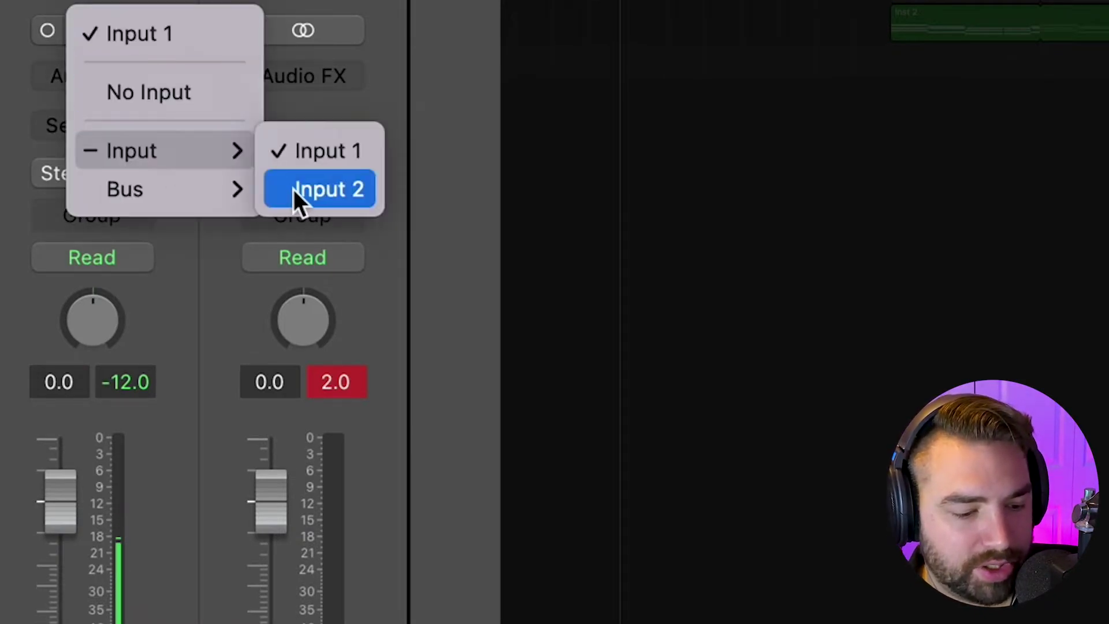
key(Escape)
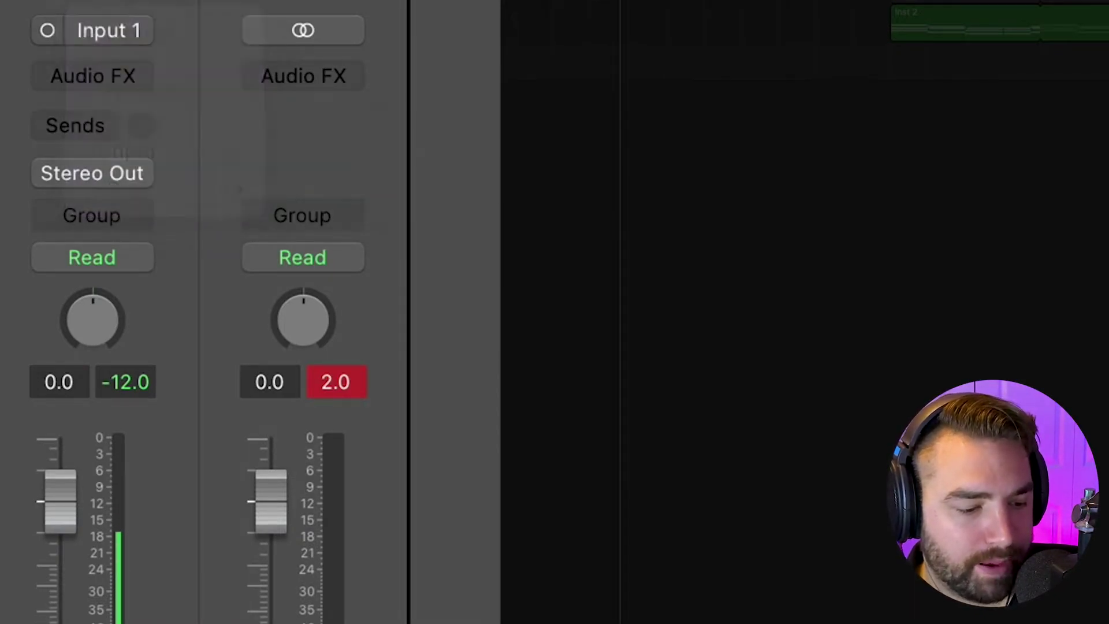
click(46, 35)
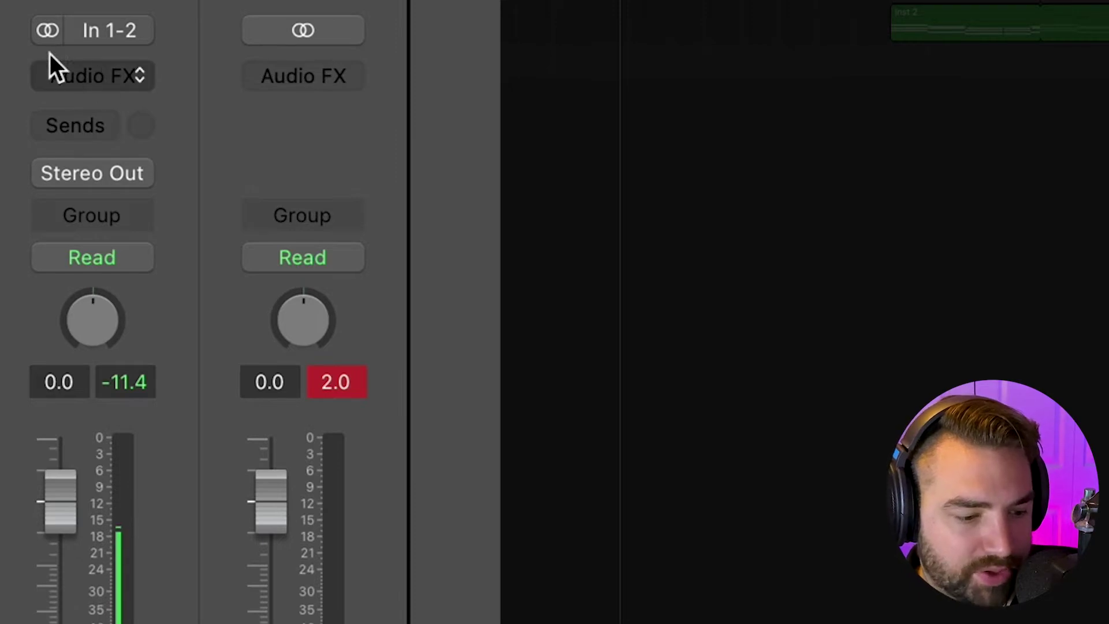
click(35, 28)
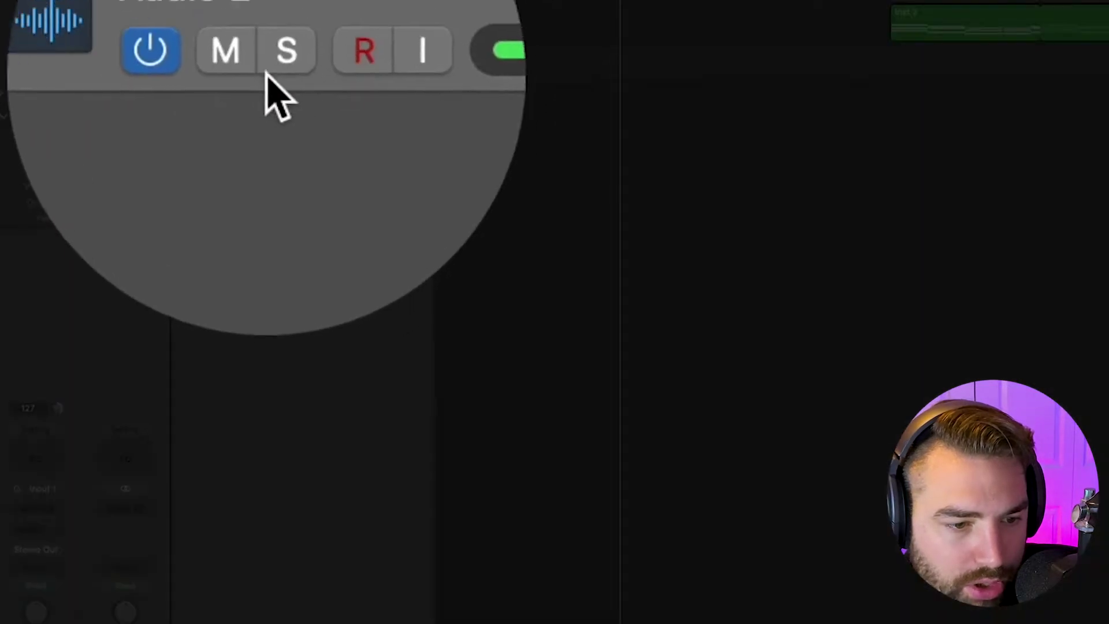
- Arm Audio 2 for recording and toggle its Input Monitoring button, ending with monitoring off
click(233, 49)
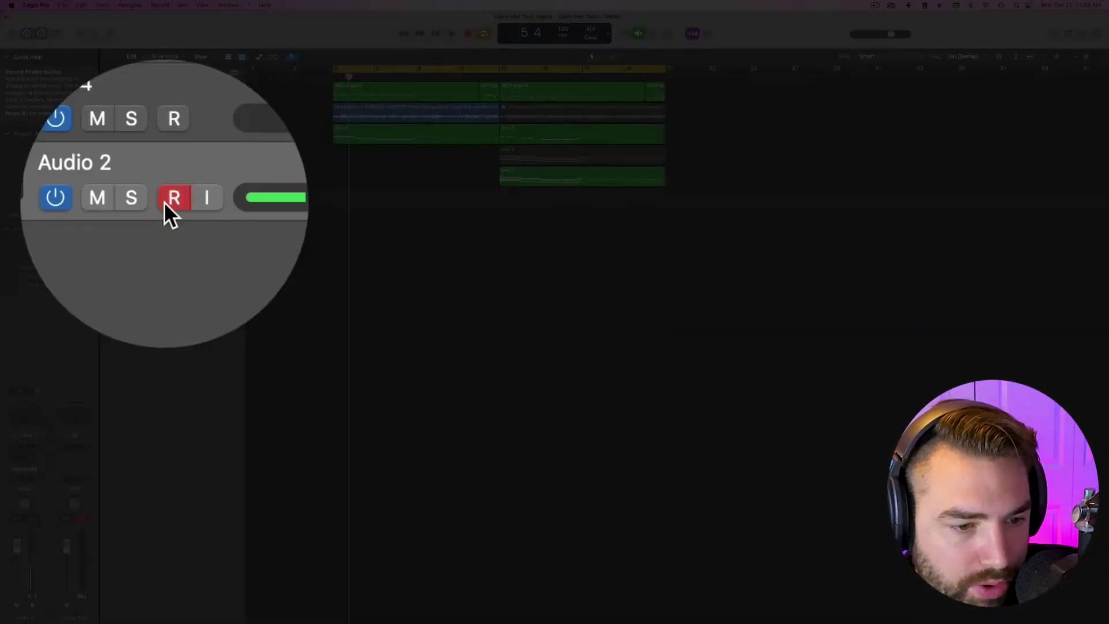
click(166, 202)
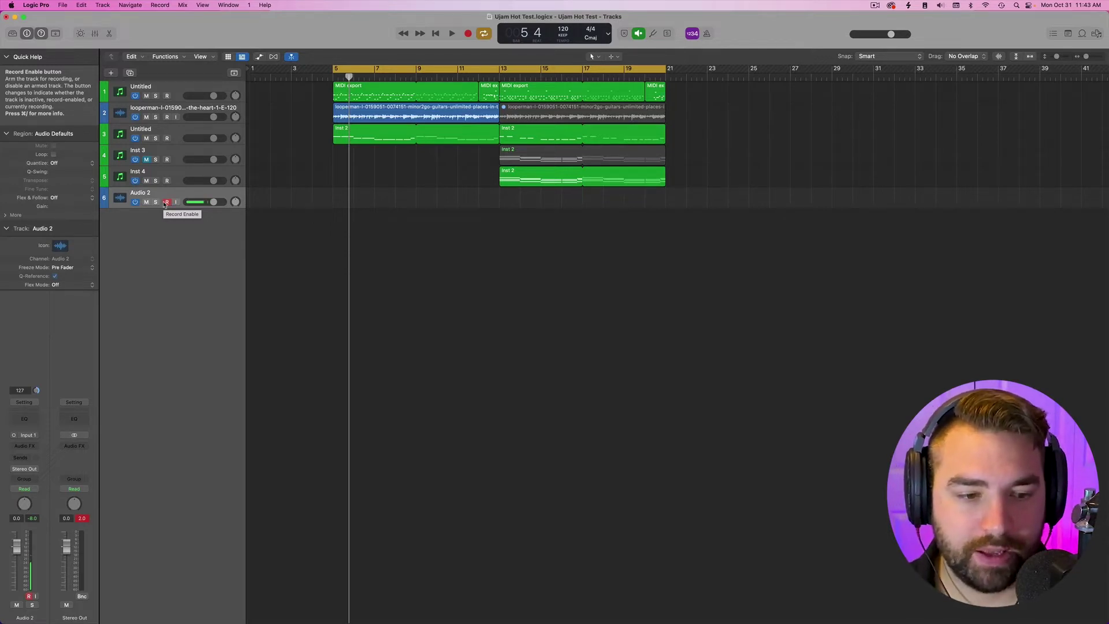
click(177, 203)
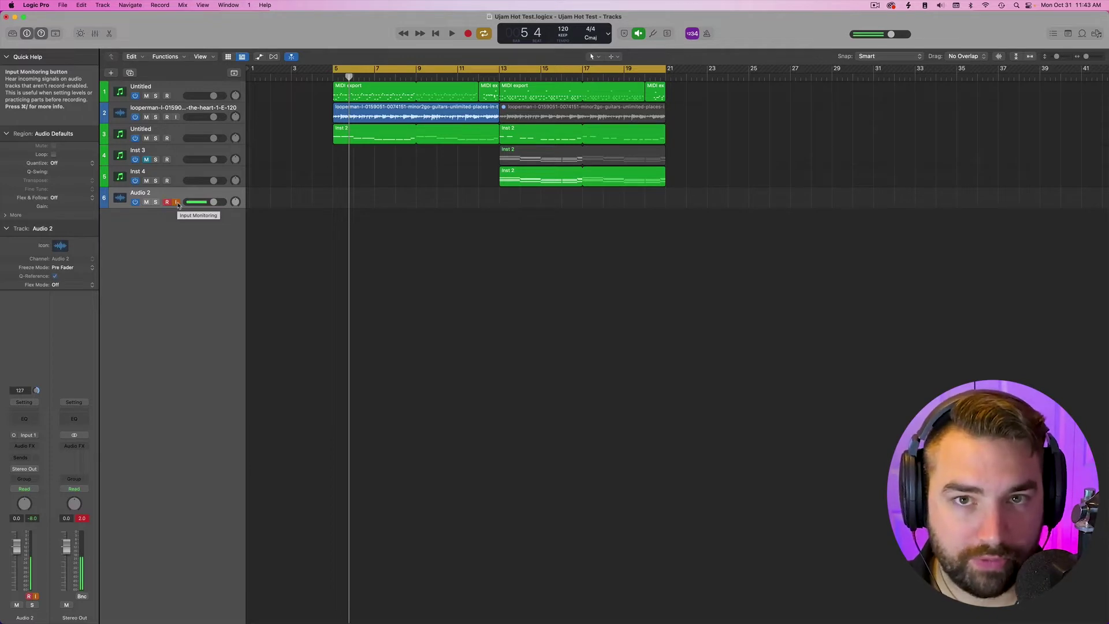
click(176, 202)
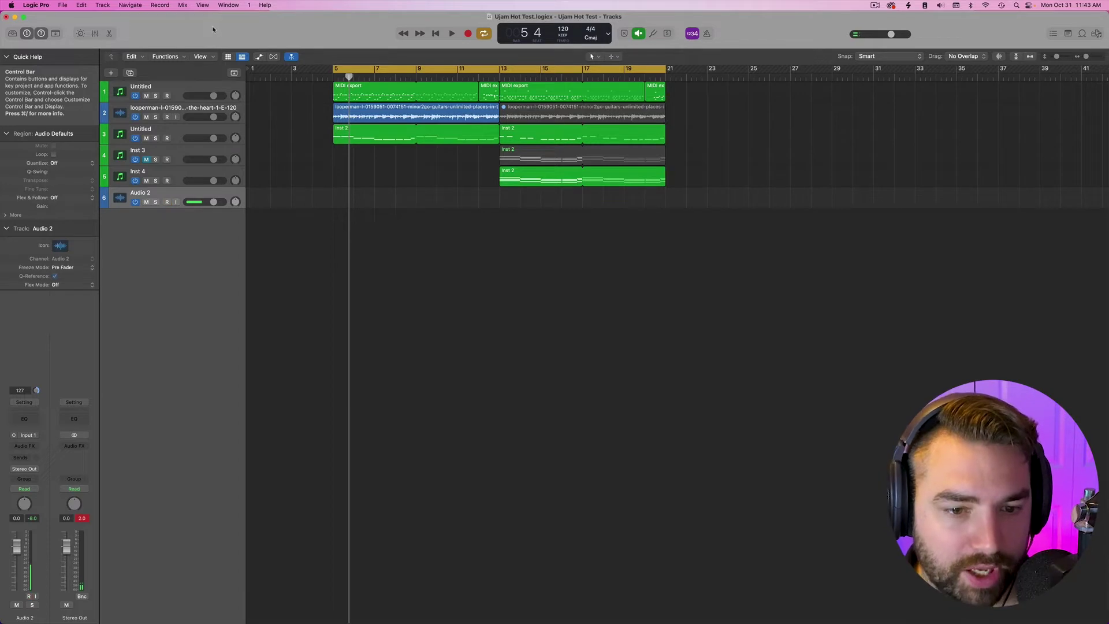
key(alt+r)
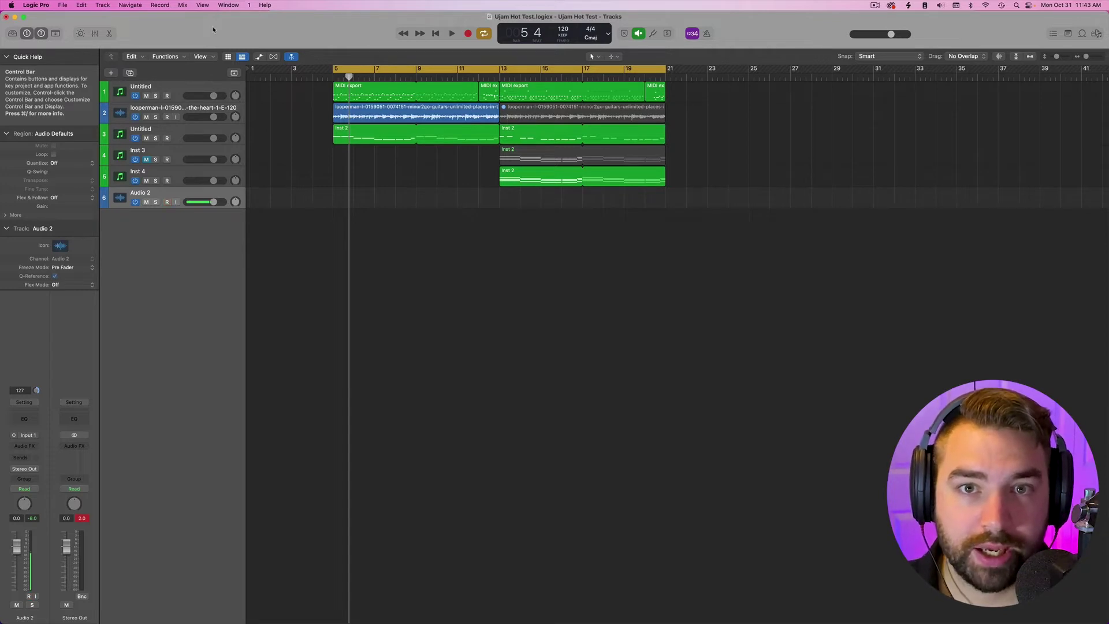
click(176, 202)
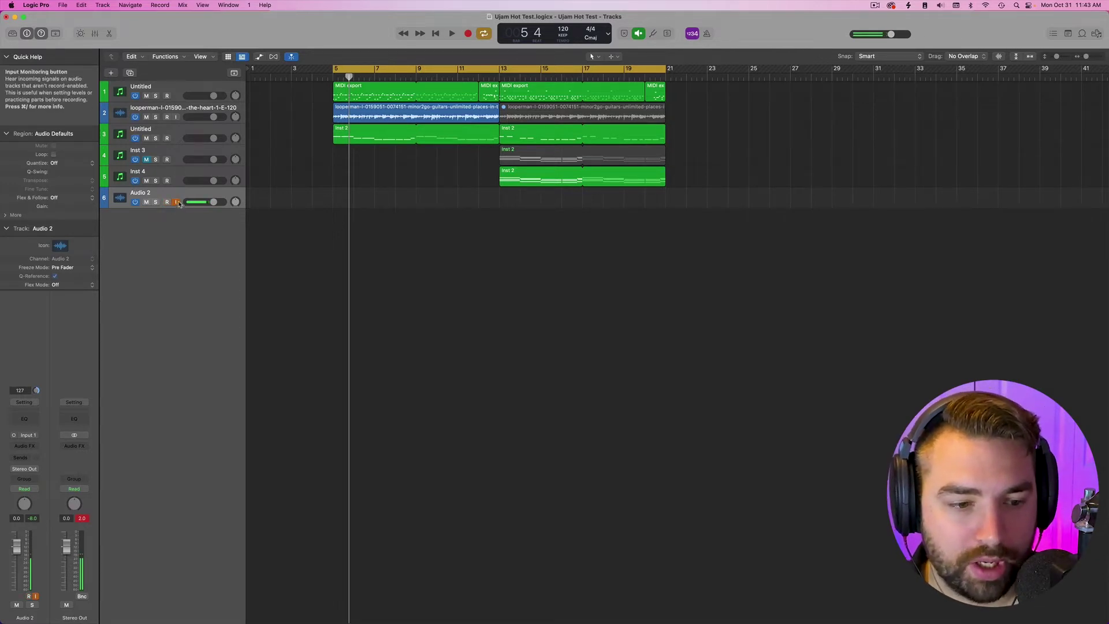
click(177, 203)
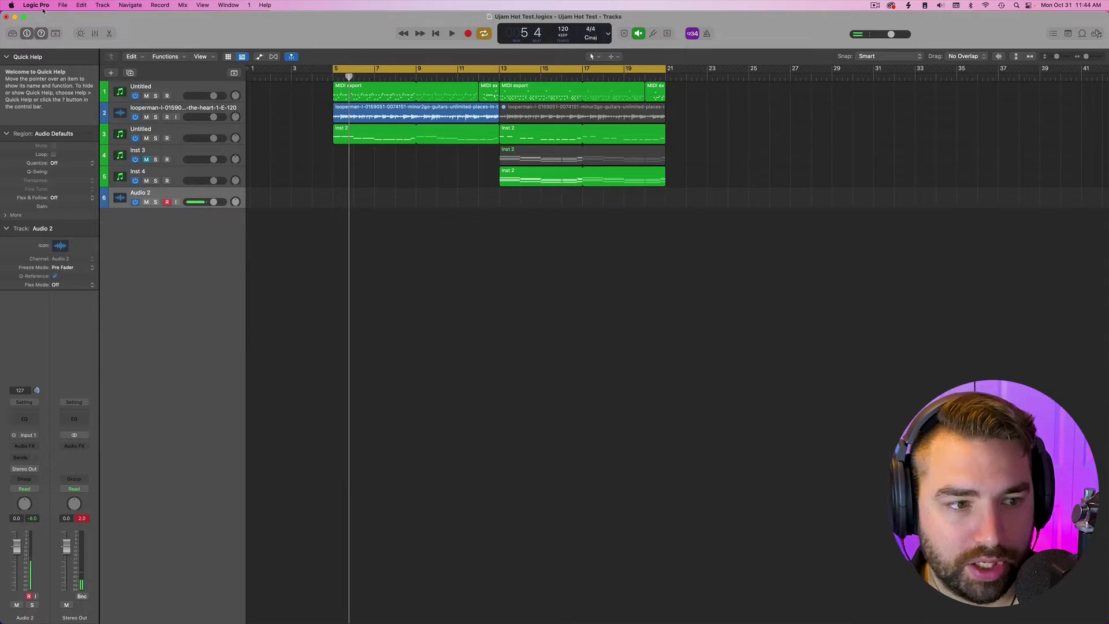
- In Audio preferences, apply a 128-sample I/O buffer and move Recording Delay from -109 to -91 samples
click(43, 8)
mouse_move(58, 34)
click(142, 42)
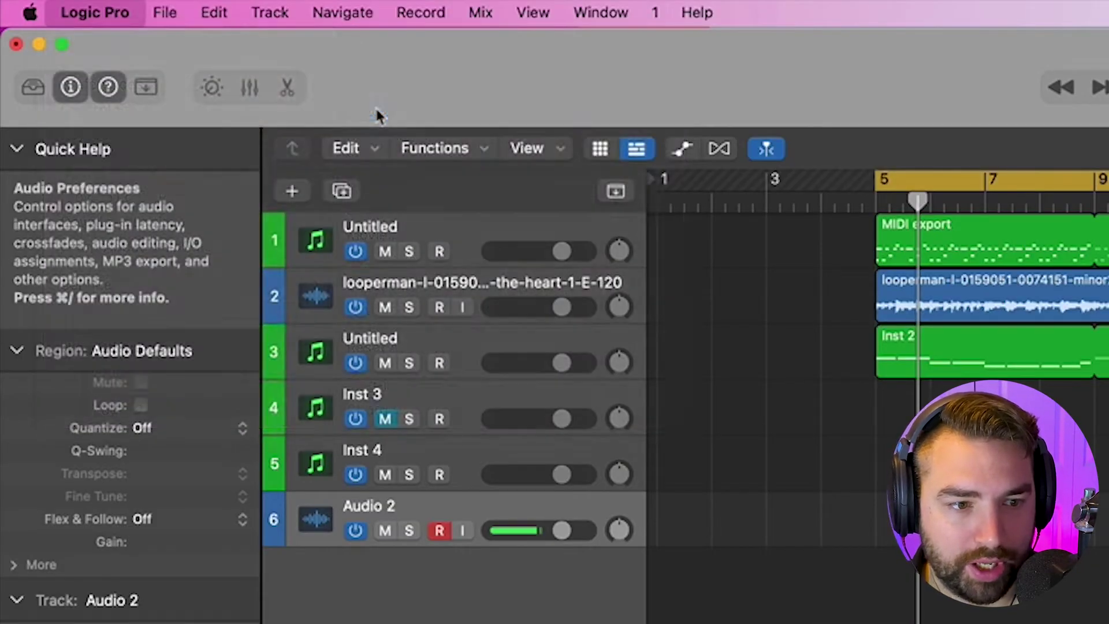
drag(685, 309, 456, 229)
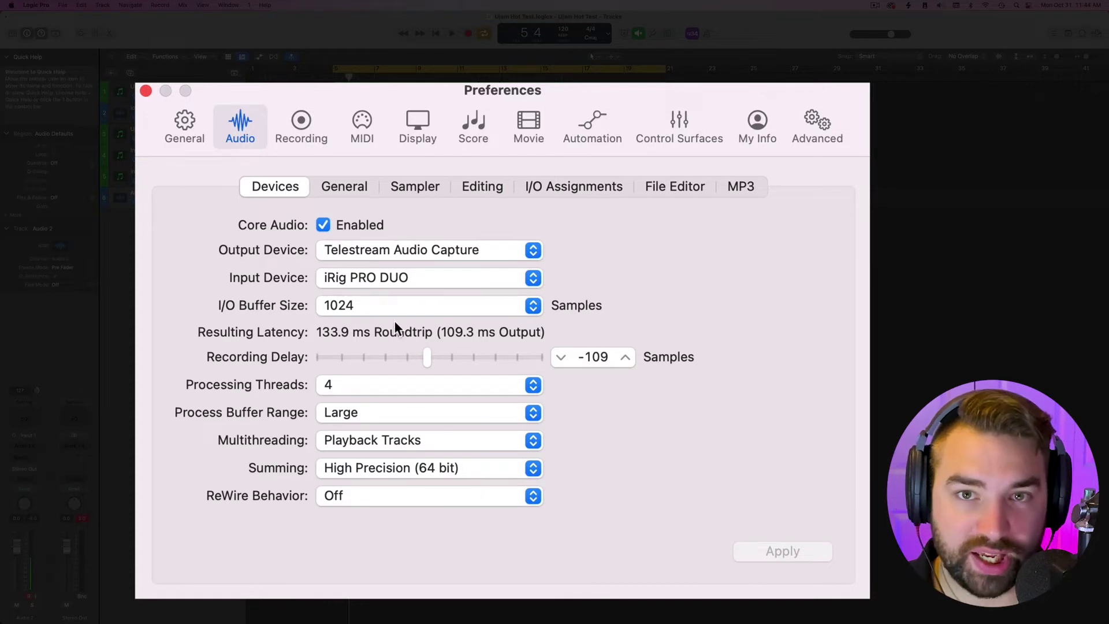
click(510, 311)
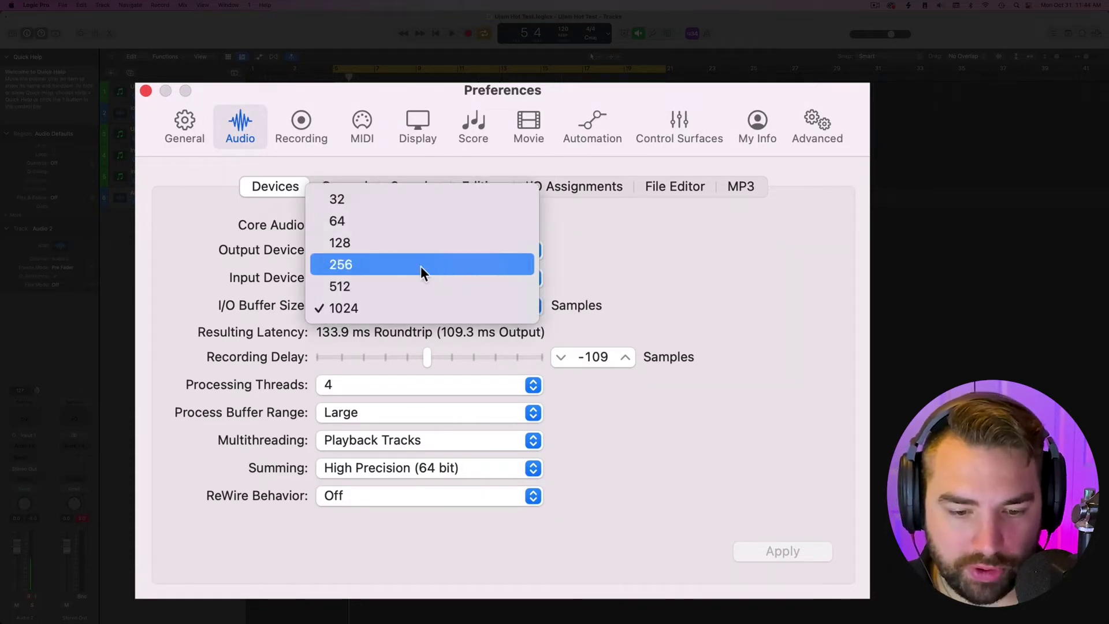
click(362, 240)
click(809, 547)
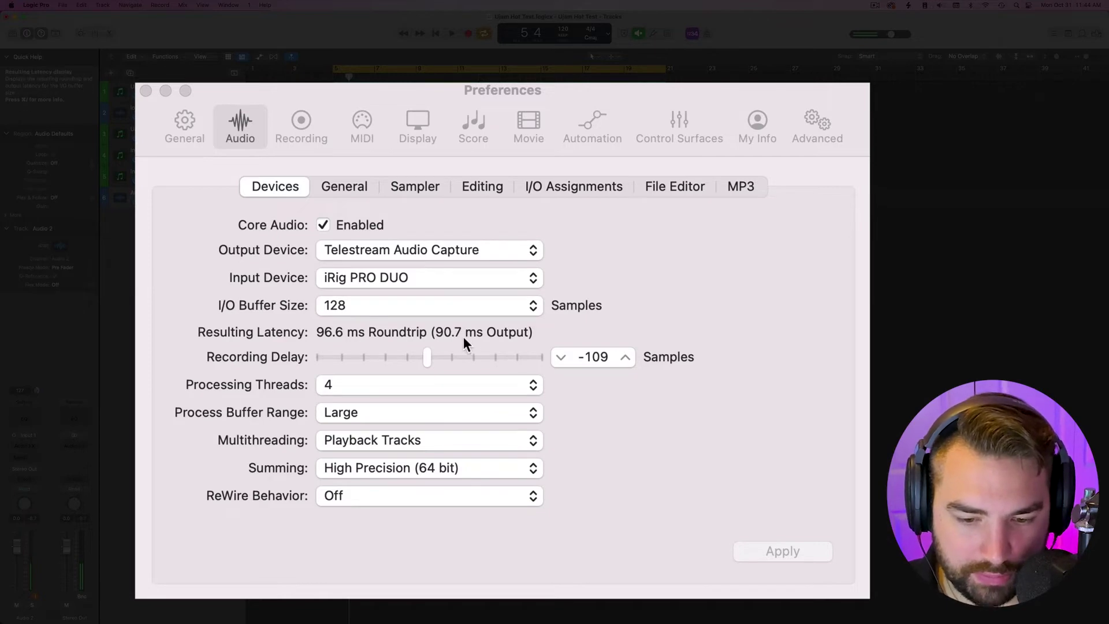
drag(421, 358, 426, 358)
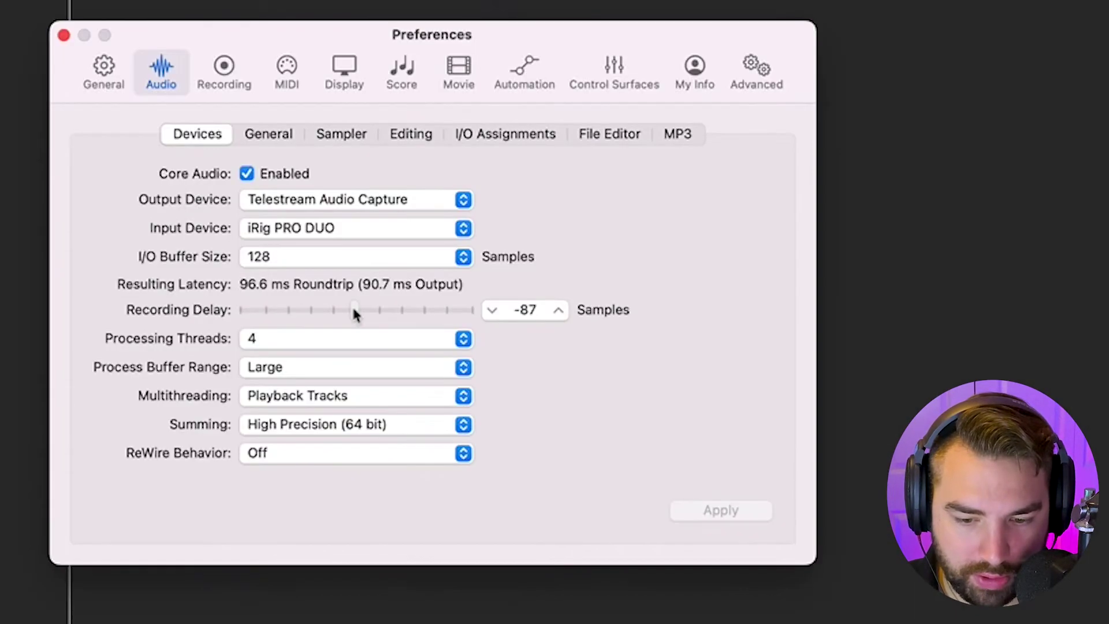
drag(354, 313, 352, 314)
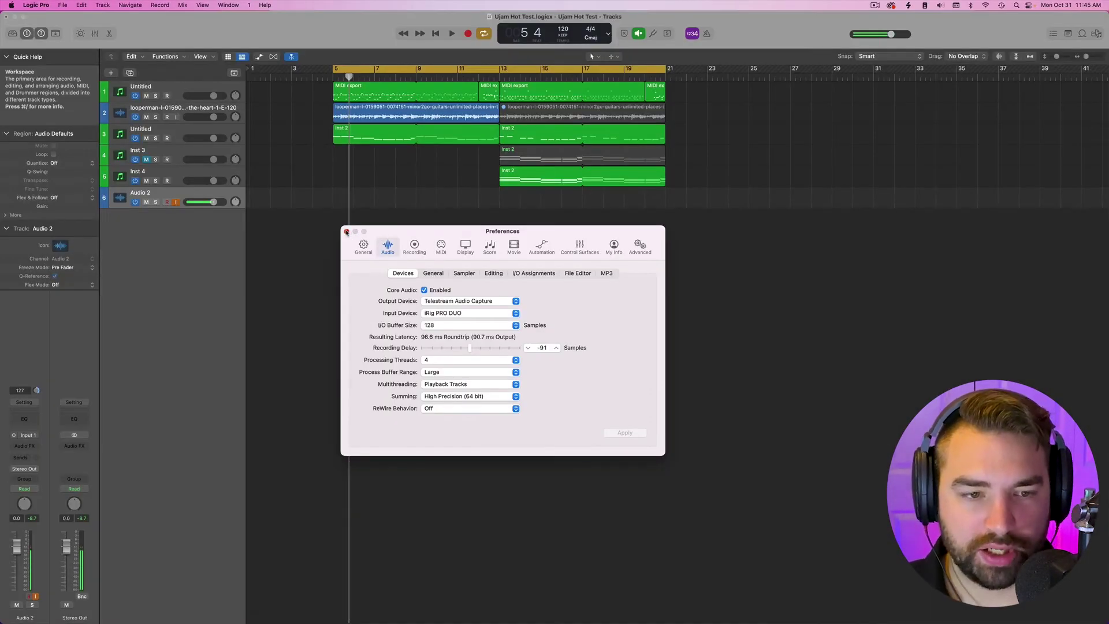
- Close Preferences and check Low Latency Monitoring Mode in the Record menu
click(346, 231)
click(159, 5)
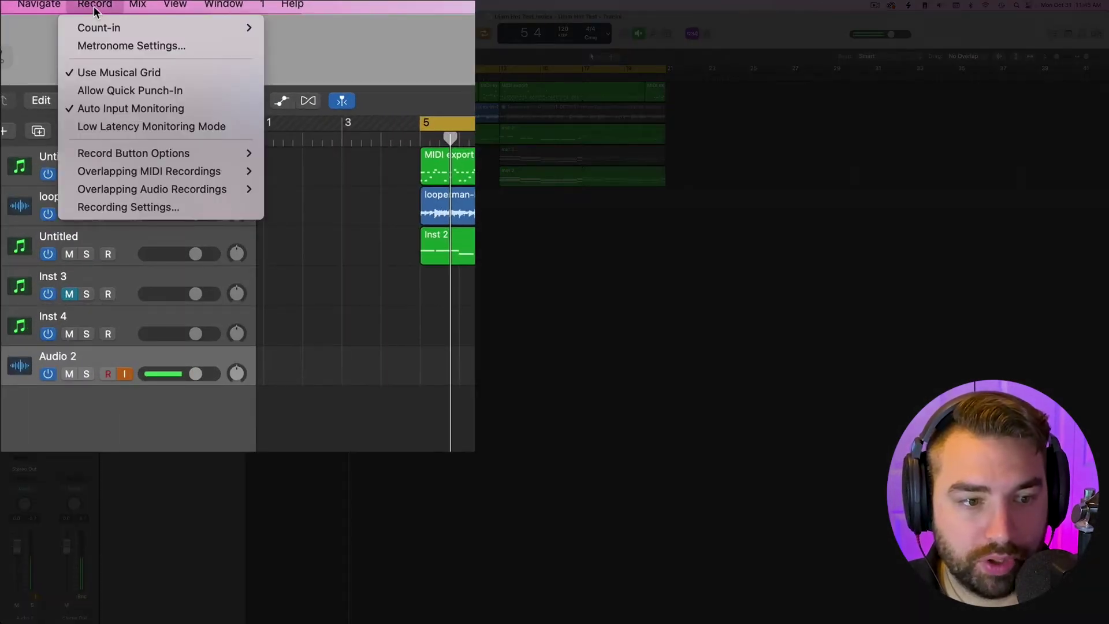
click(157, 127)
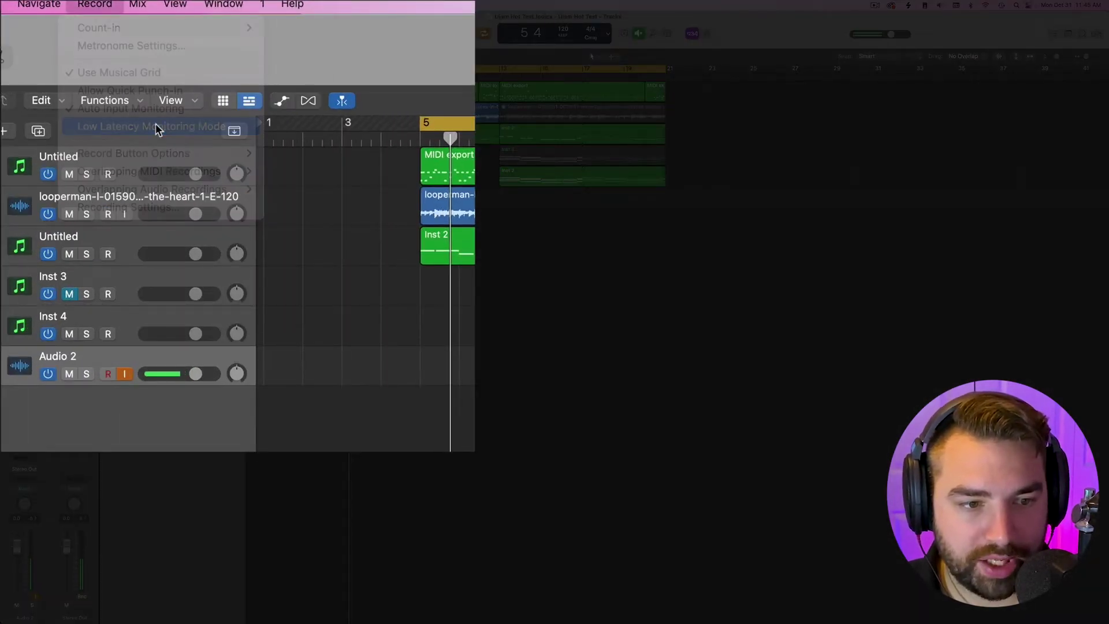
click(124, 374)
click(95, 4)
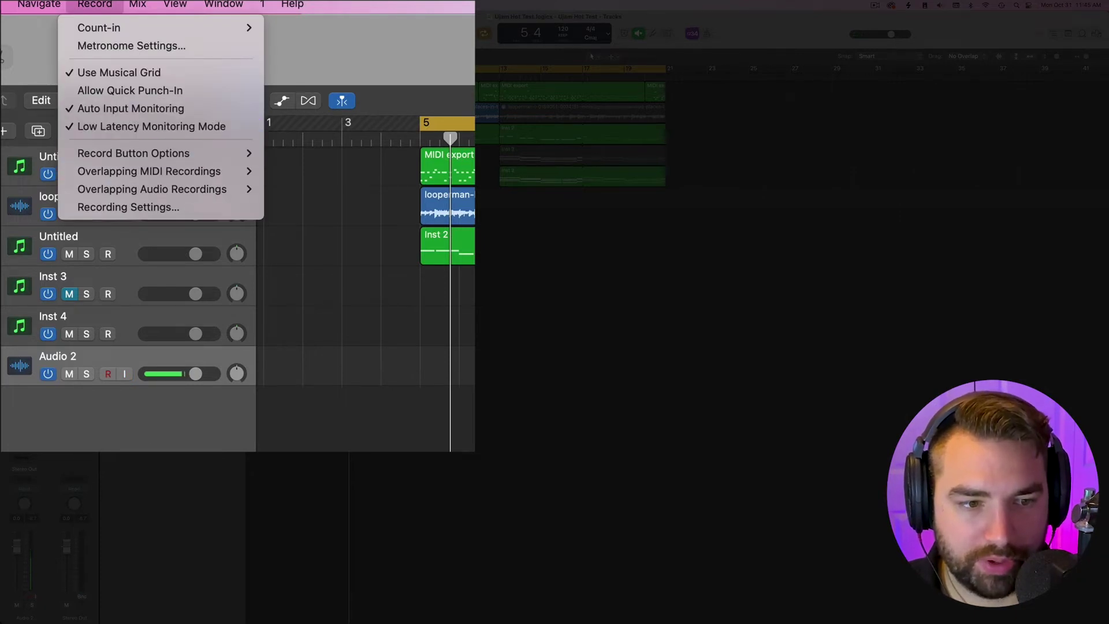
click(123, 378)
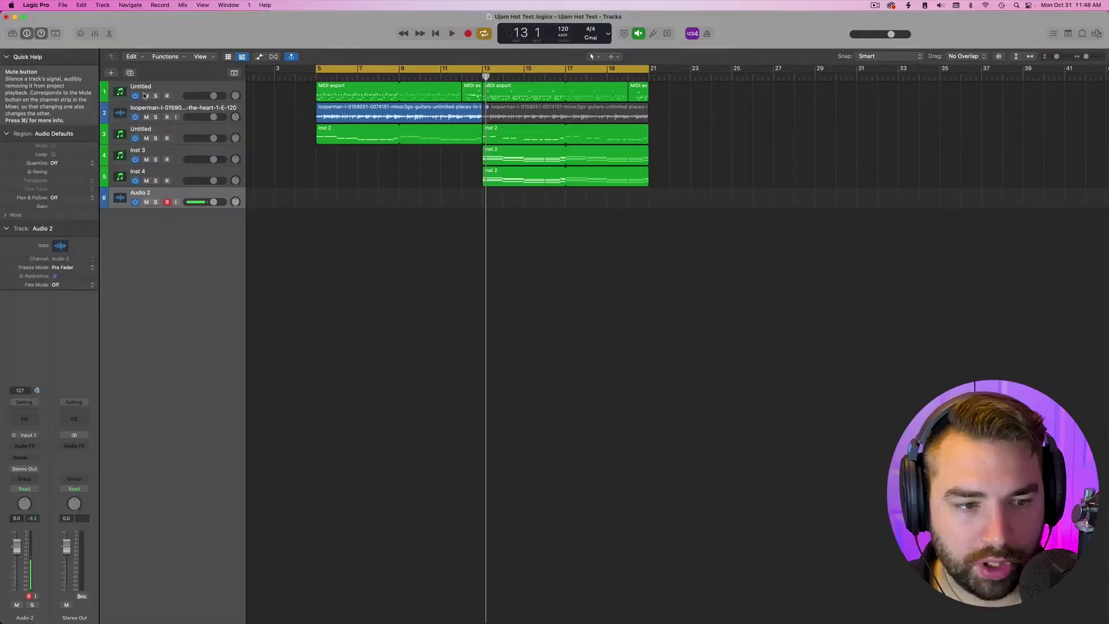
- Deselect regions, return the playhead to bar 5, and record-arm Audio 2
click(146, 150)
click(167, 201)
key(Return)
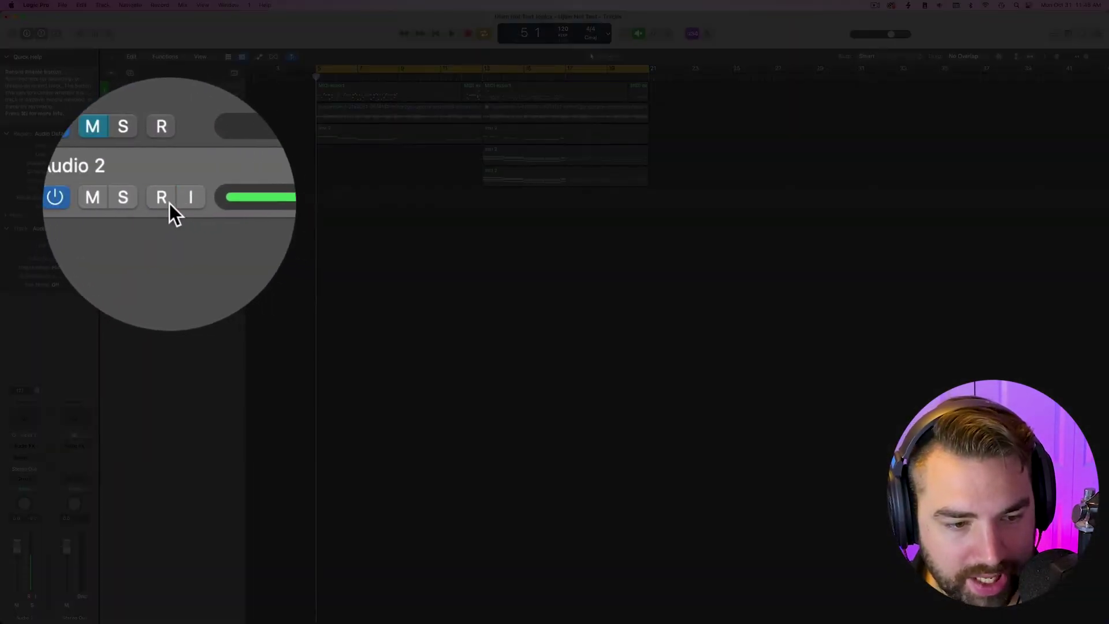
click(167, 202)
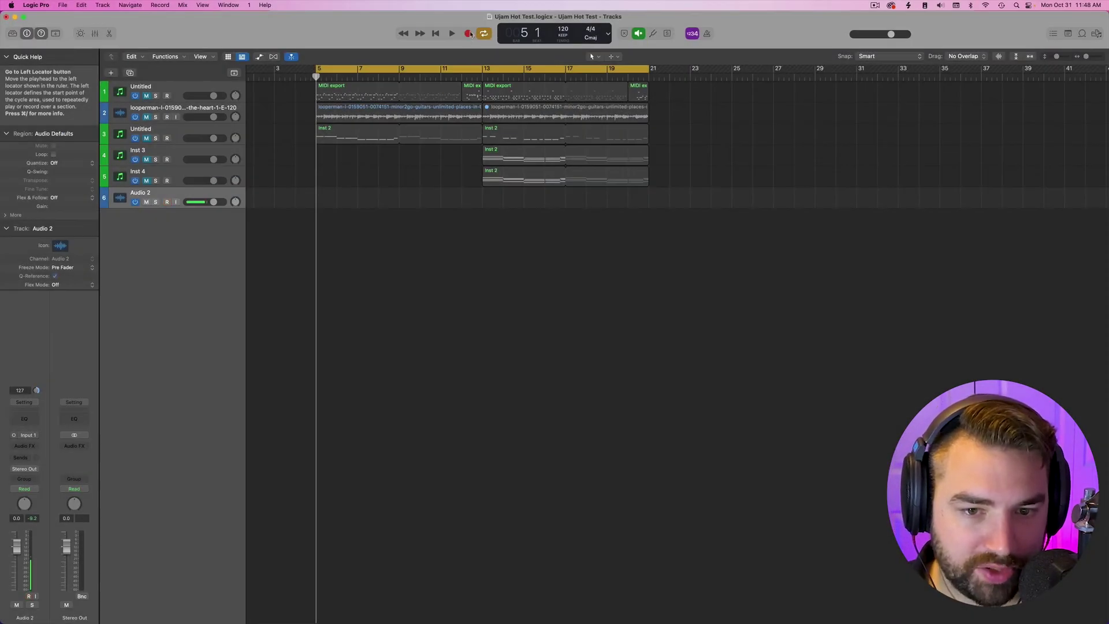
- Record a take on Audio 2 from bar 5 with Count In and Metronome on, then stop
click(470, 34)
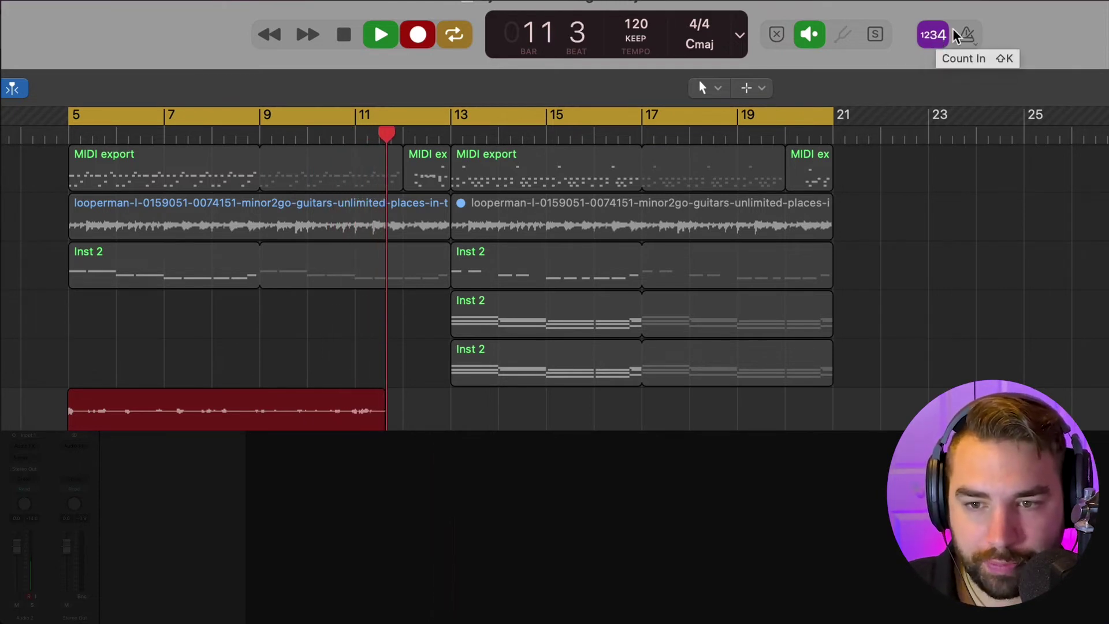
click(933, 36)
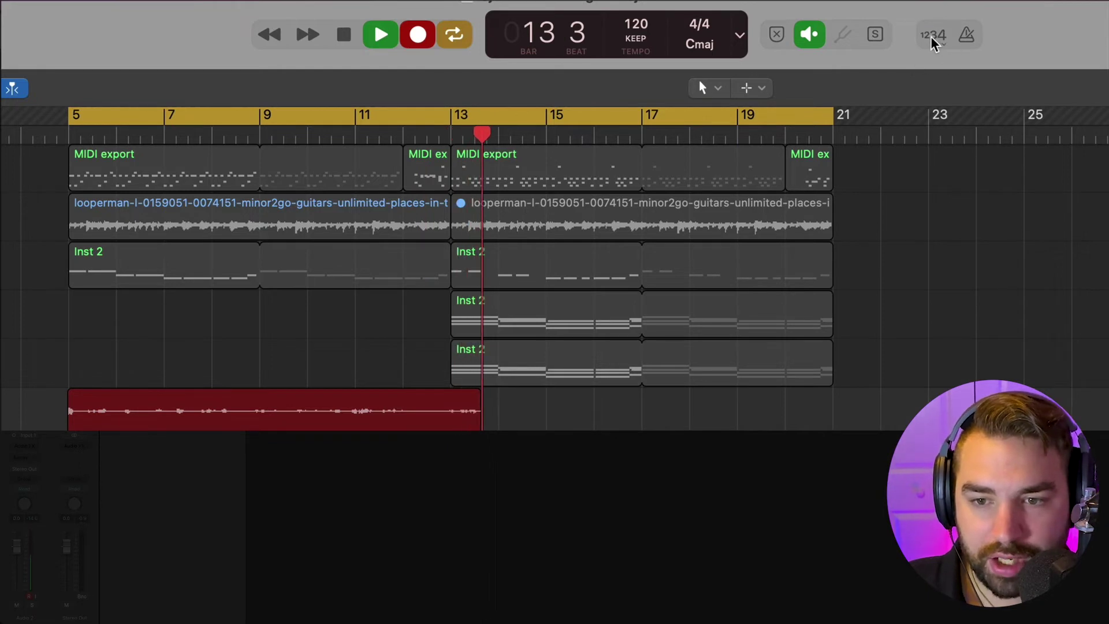
click(932, 38)
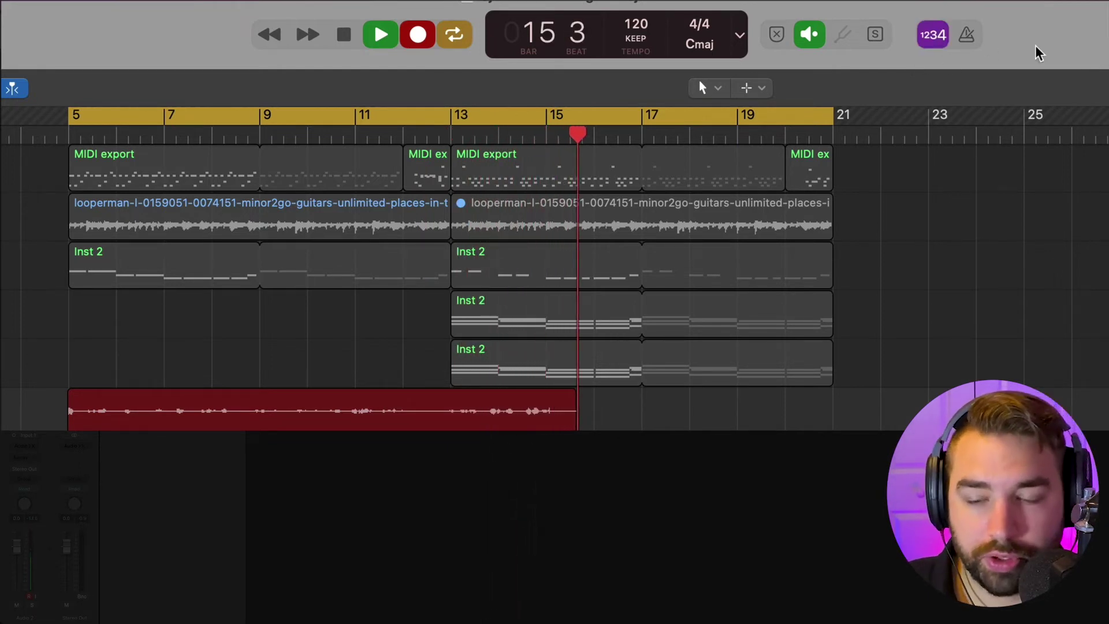
click(969, 35)
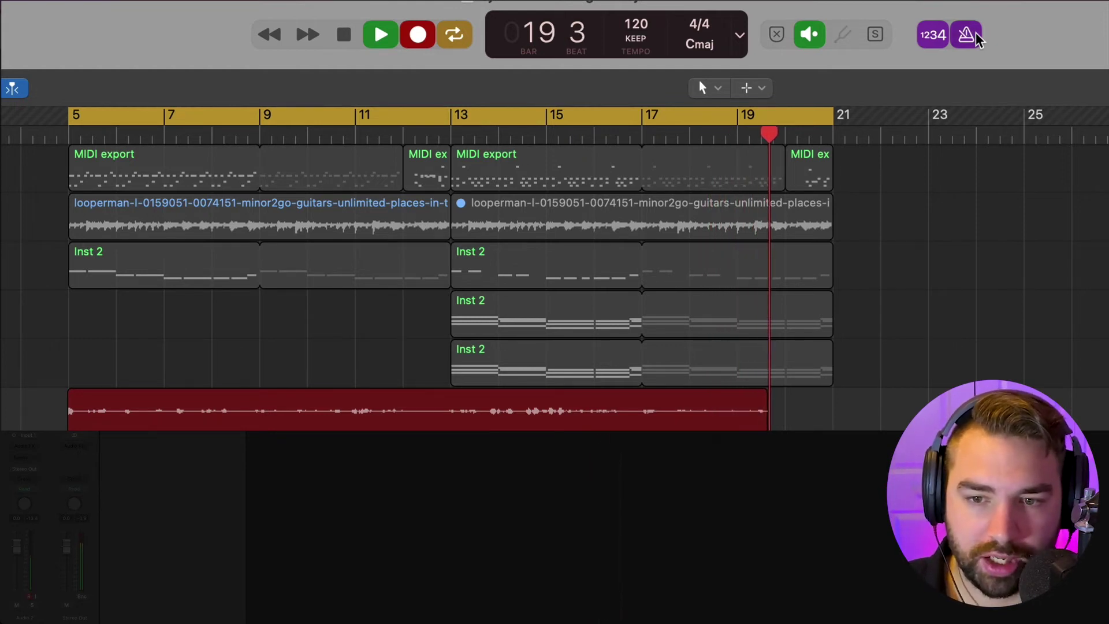
key(space)
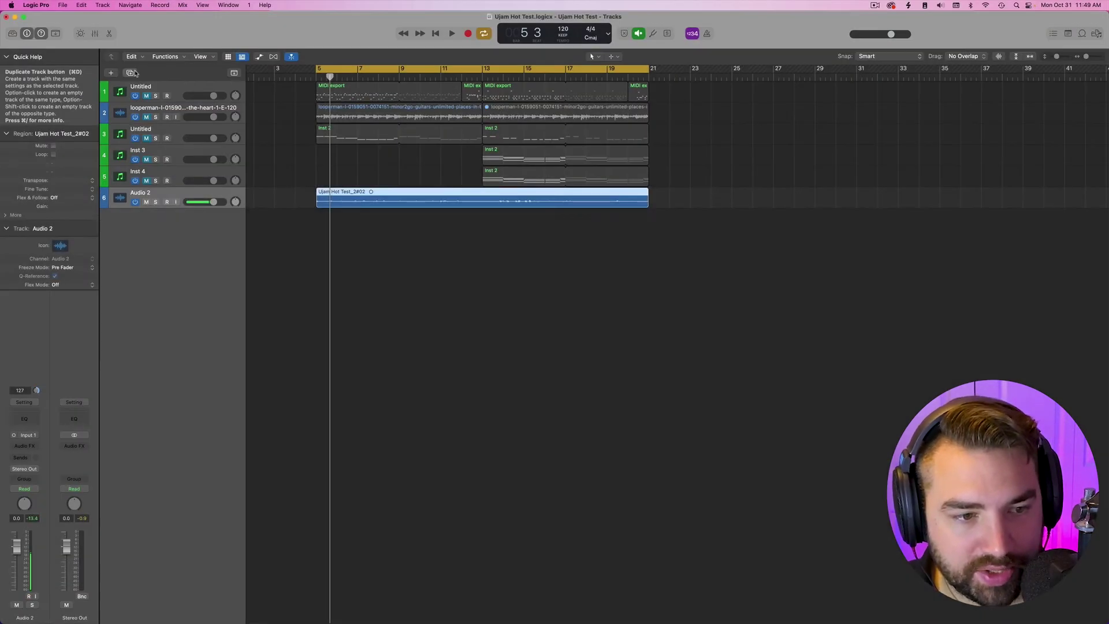
- Add Audio 3 with Audio 2's settings and record-arm it
click(129, 73)
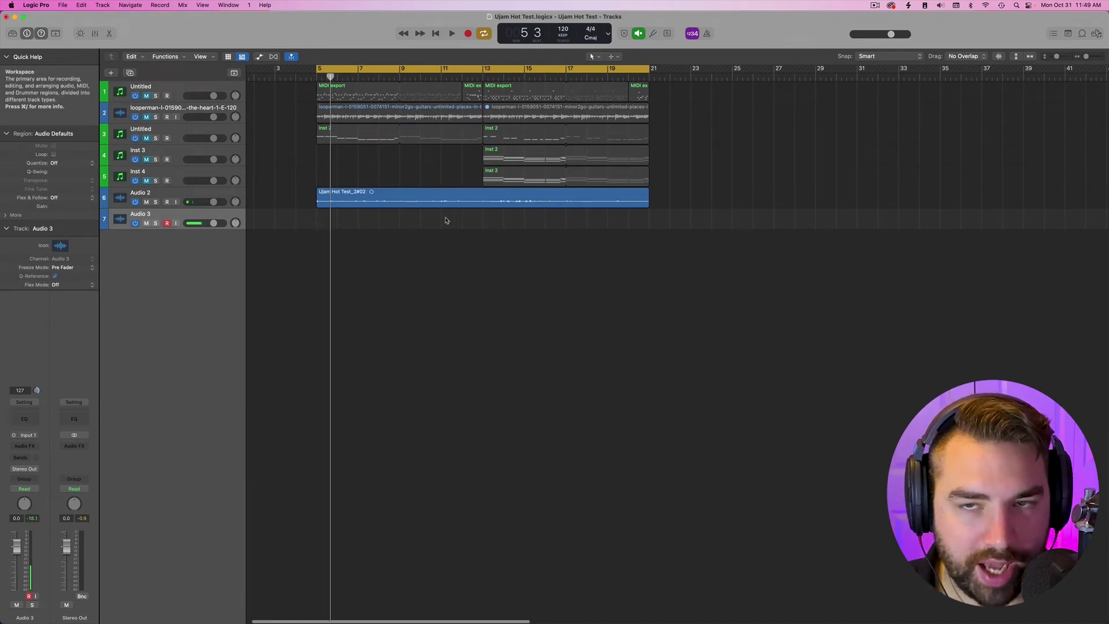
key(ctrl+r)
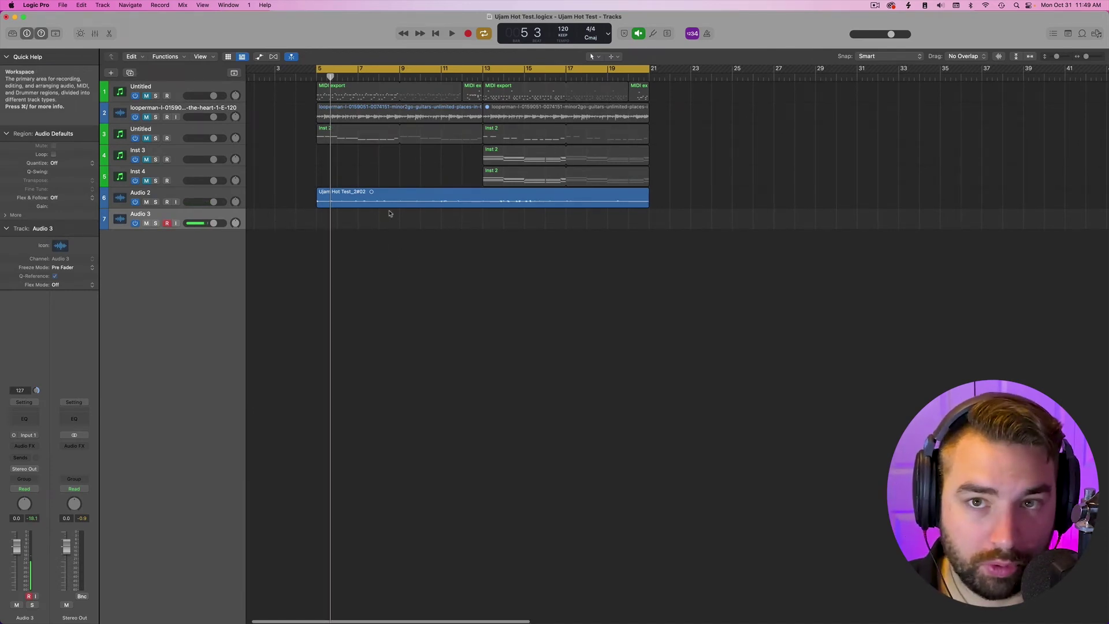
key(ctrl+r)
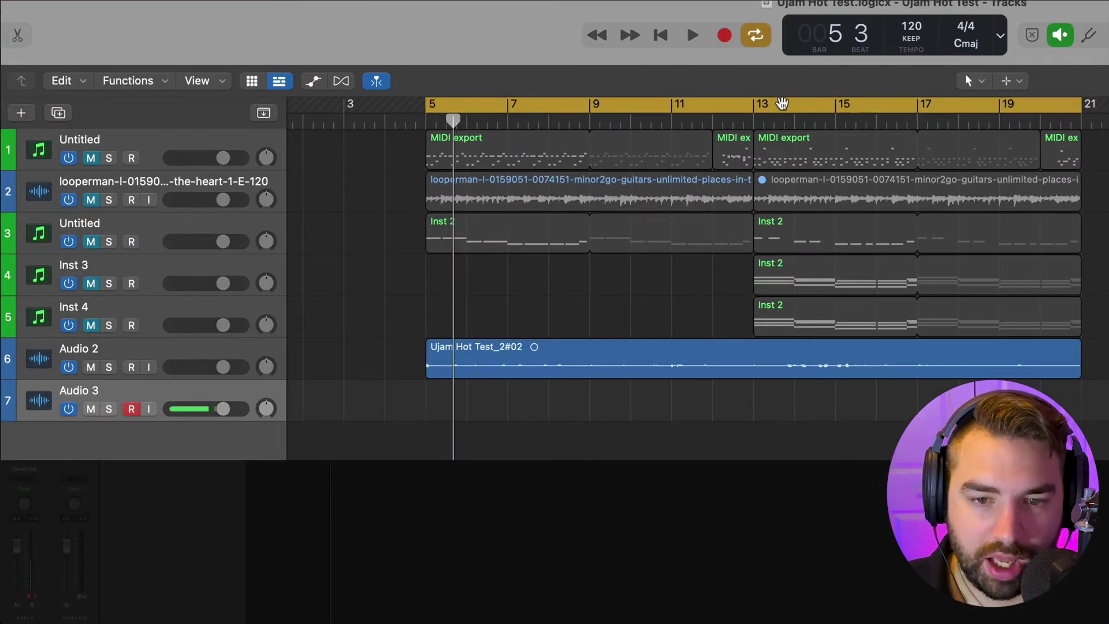
- Turn Cycle back on and set the cycle range to bars 5 to 7
click(781, 104)
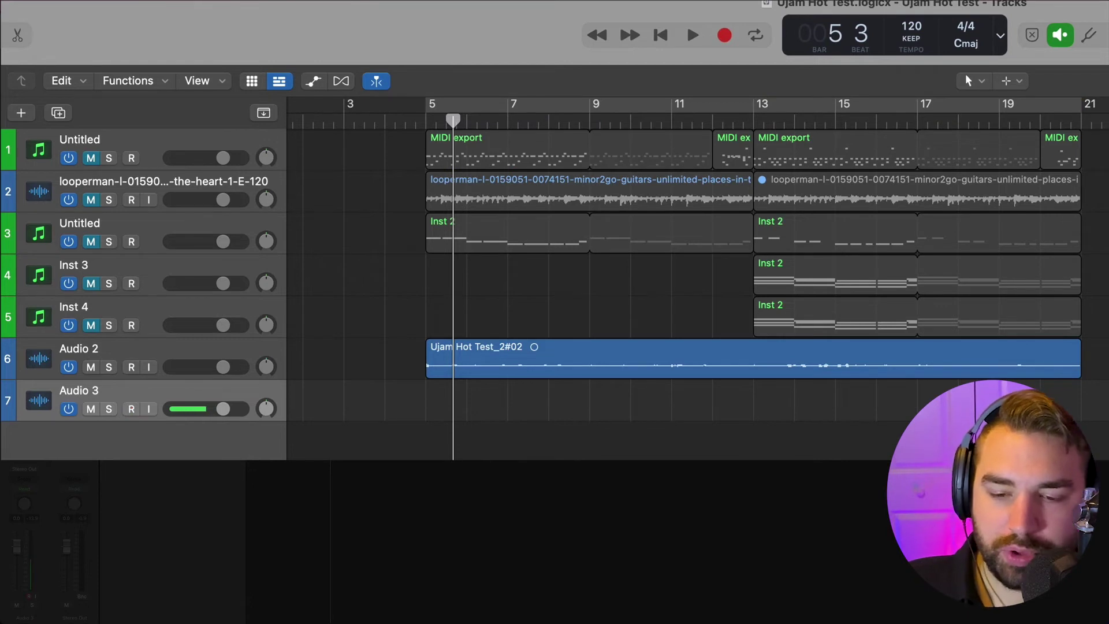
scroll(651, 409, right, 3)
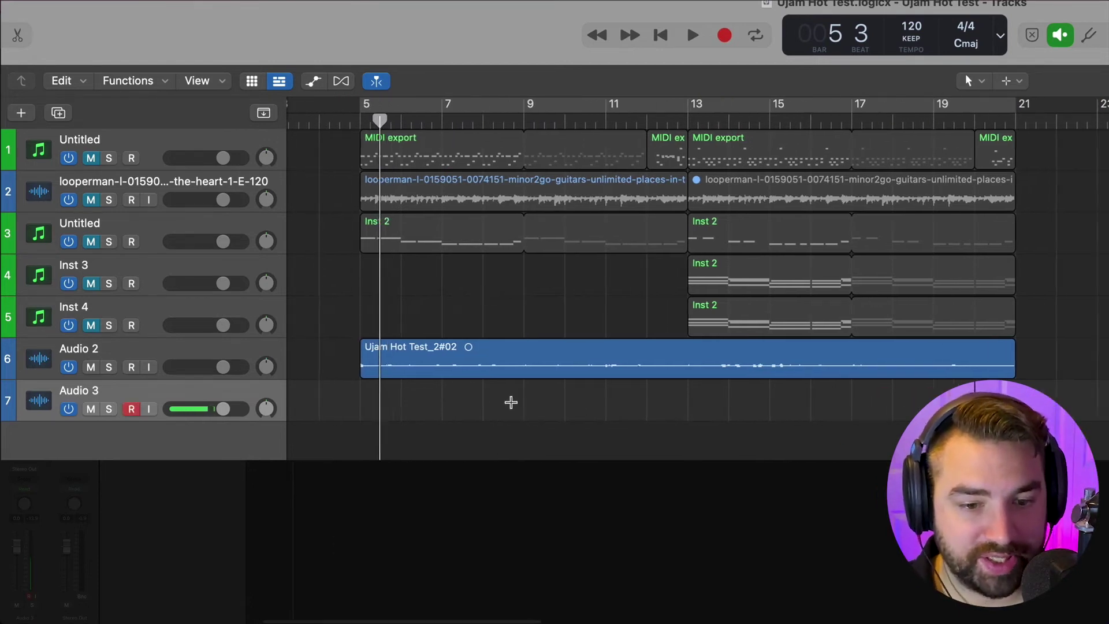
scroll(560, 409, left, 5)
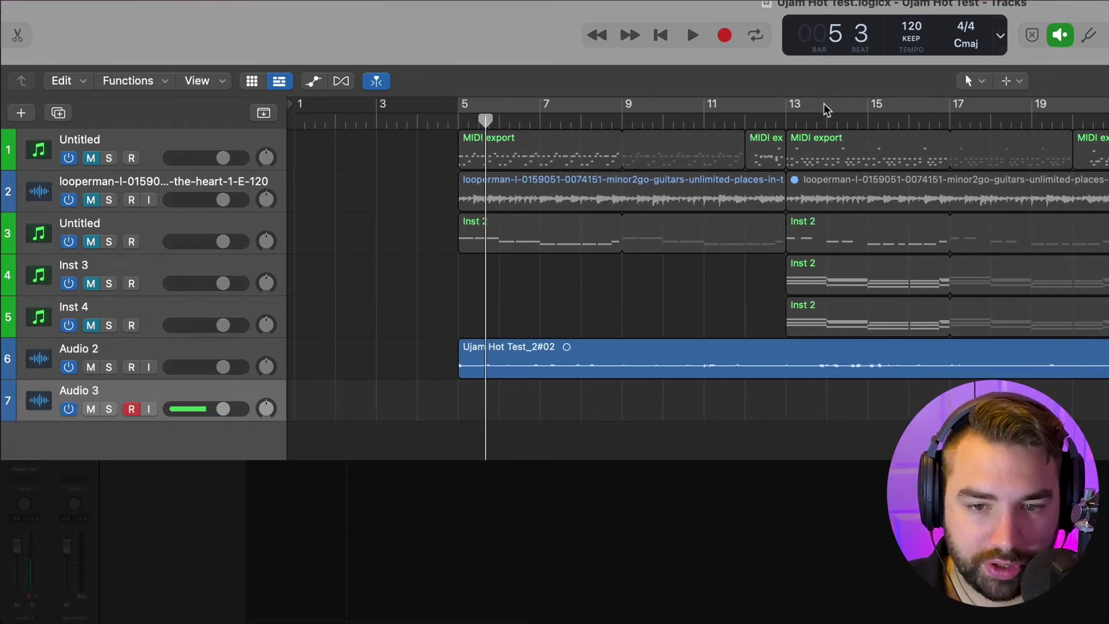
click(1100, 107)
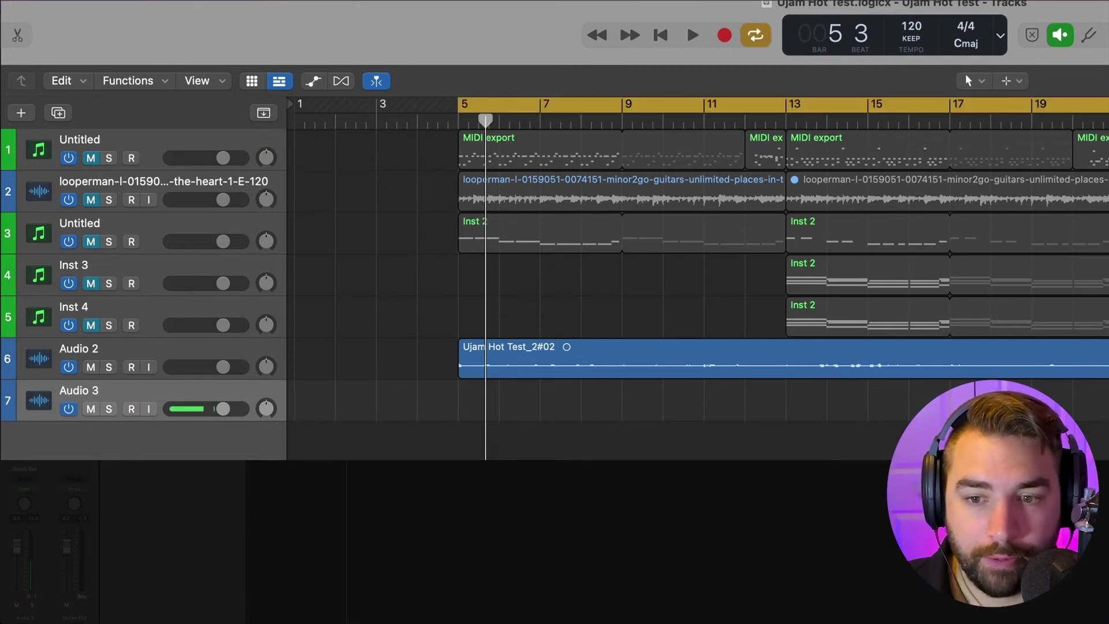
drag(1101, 107, 627, 179)
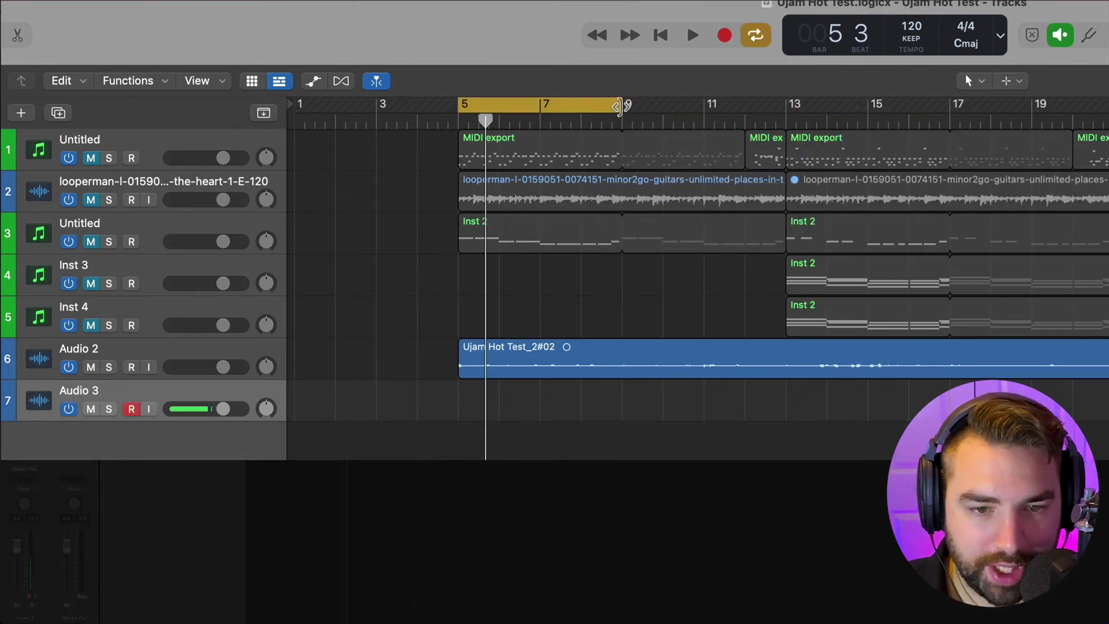
drag(623, 109, 542, 115)
- Mute Audio 2 and cycle-record seven takes over bars 5–7 on Audio 3
click(92, 368)
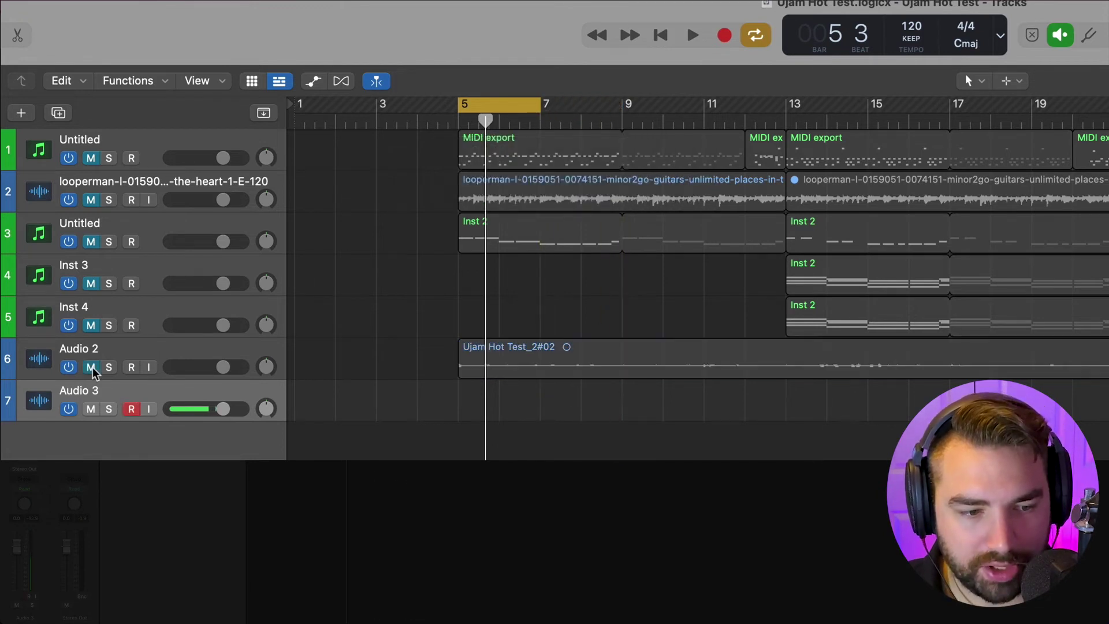
click(722, 35)
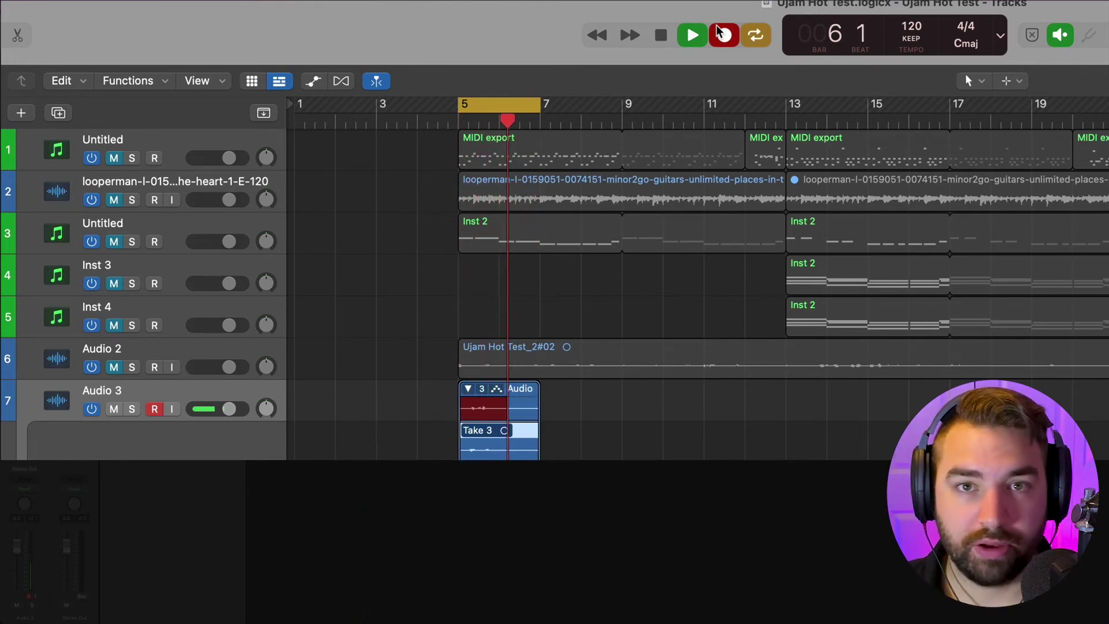
key(space)
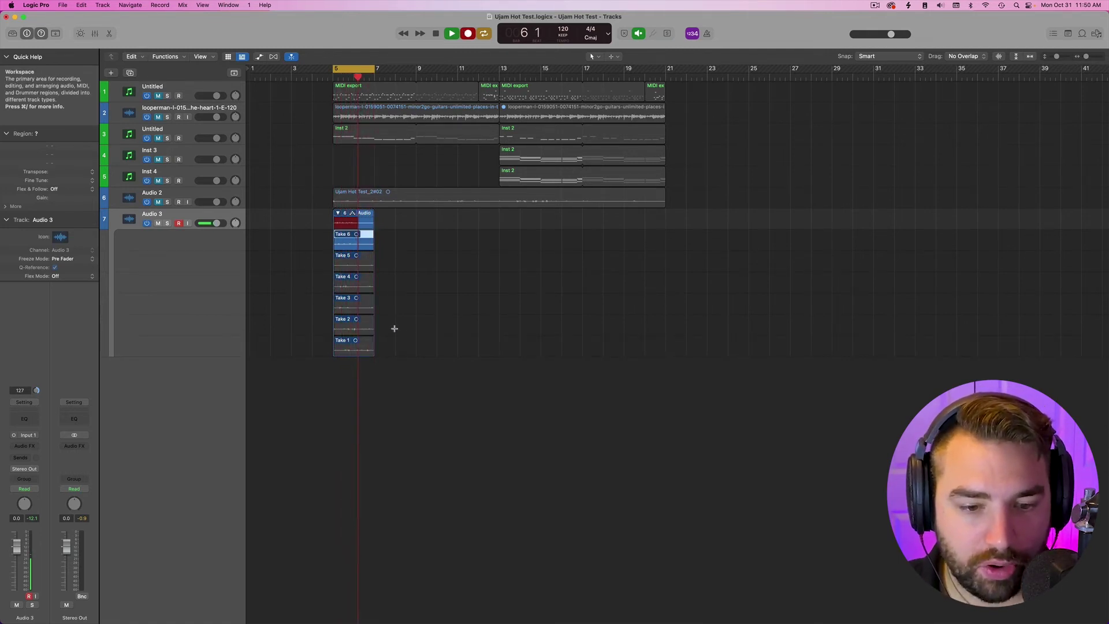
key(space)
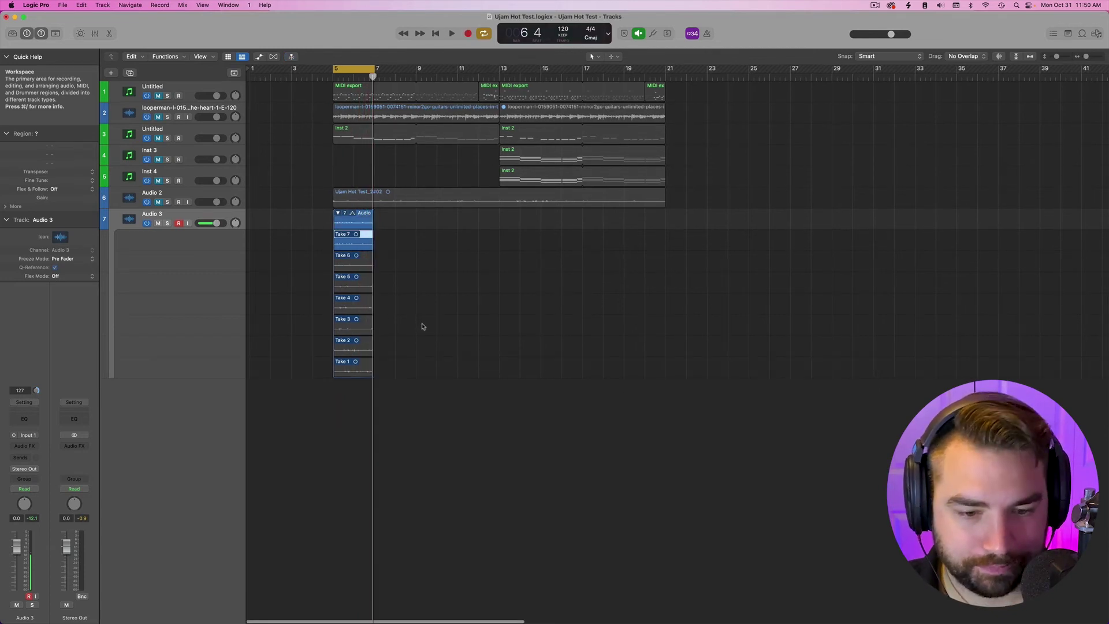